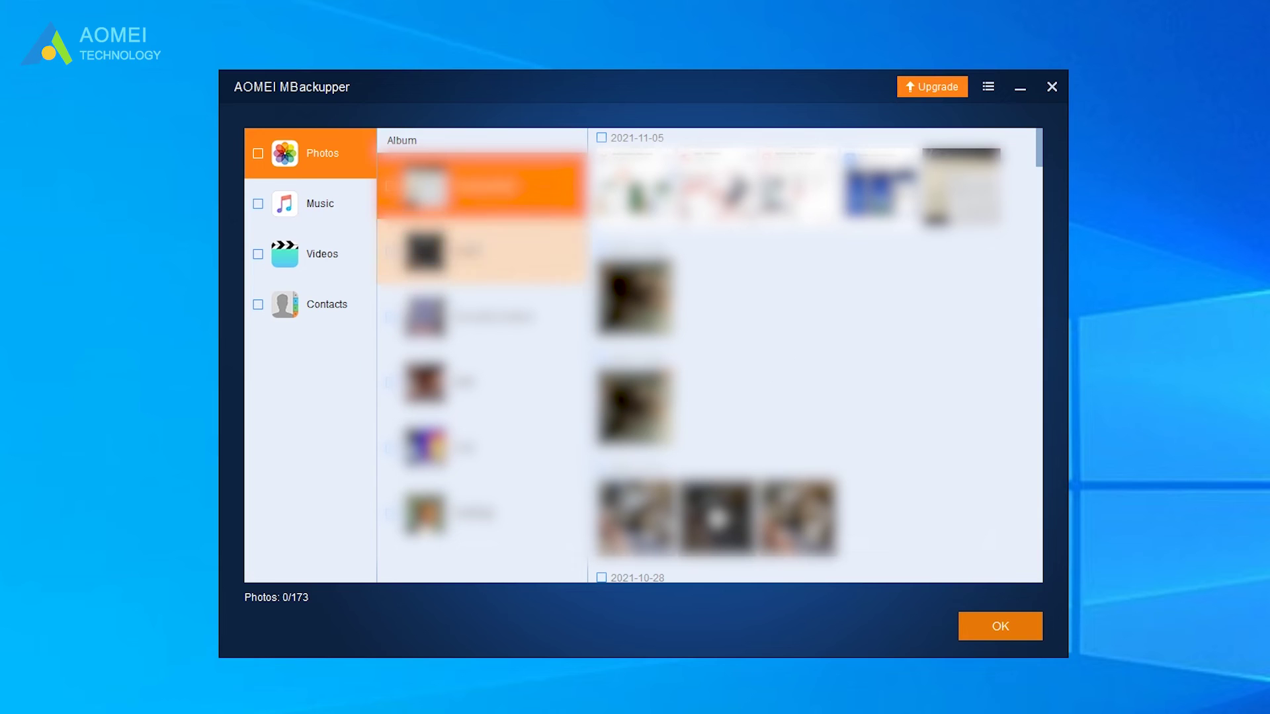
Tick the Photos checkbox to select all 173 photos and confirm with OK.
click(259, 156)
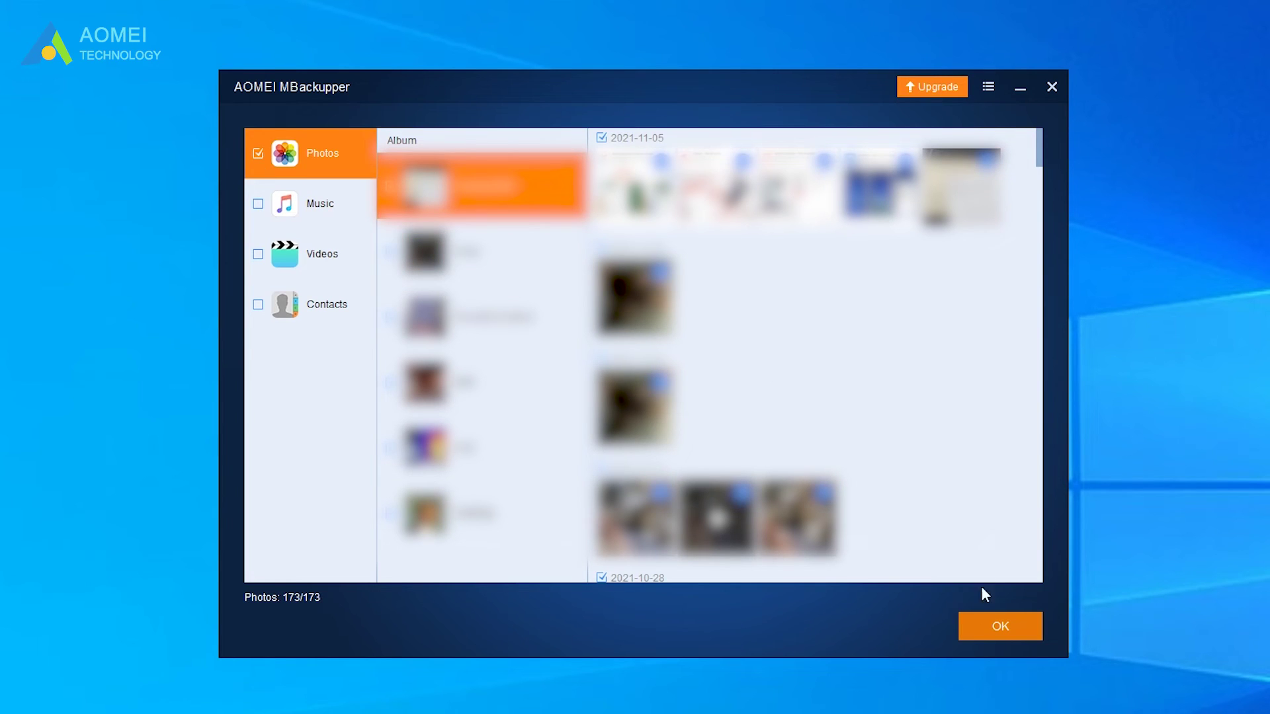
click(985, 625)
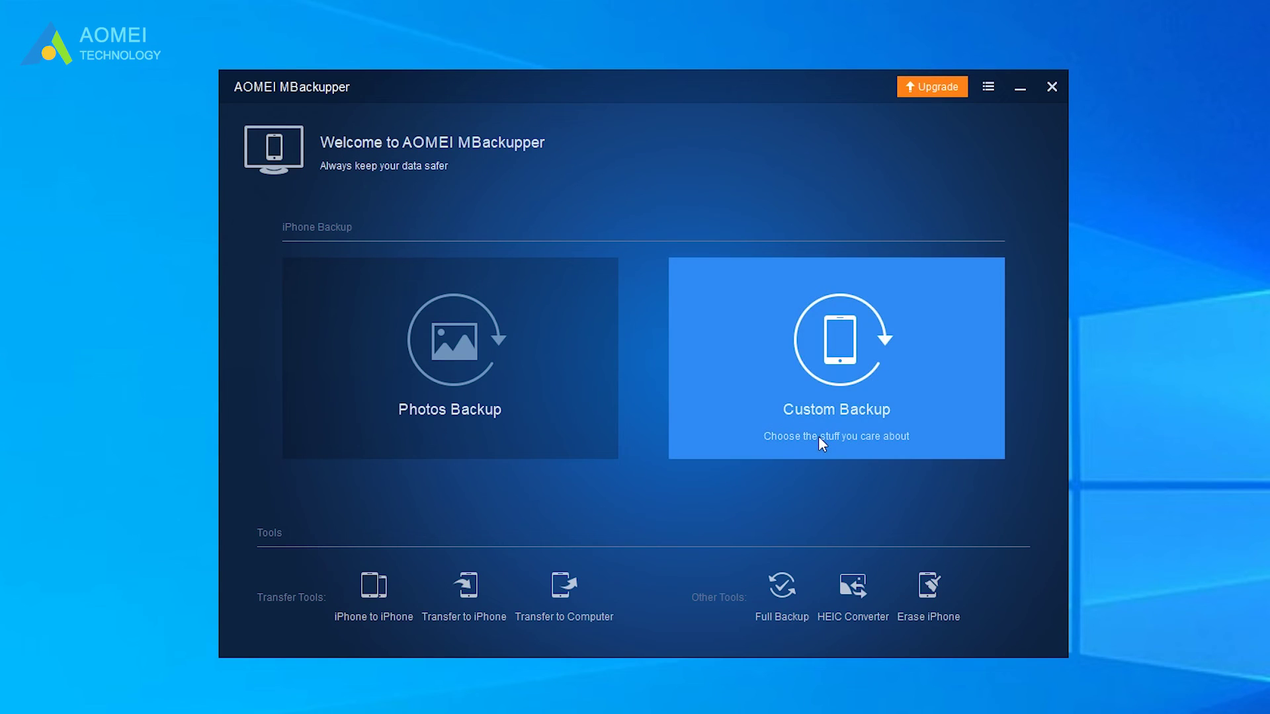
Run a Custom Backup of the selected photos, then locate the backup folder in File Explorer.
click(819, 436)
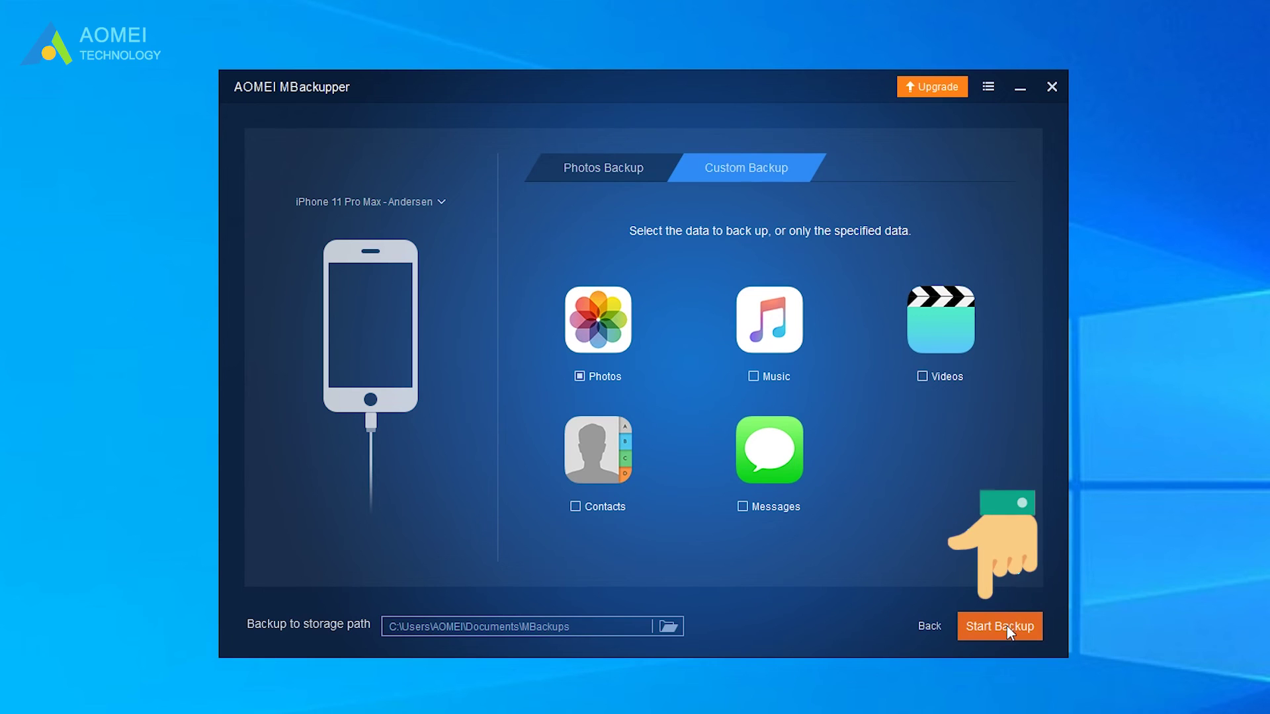
click(1008, 627)
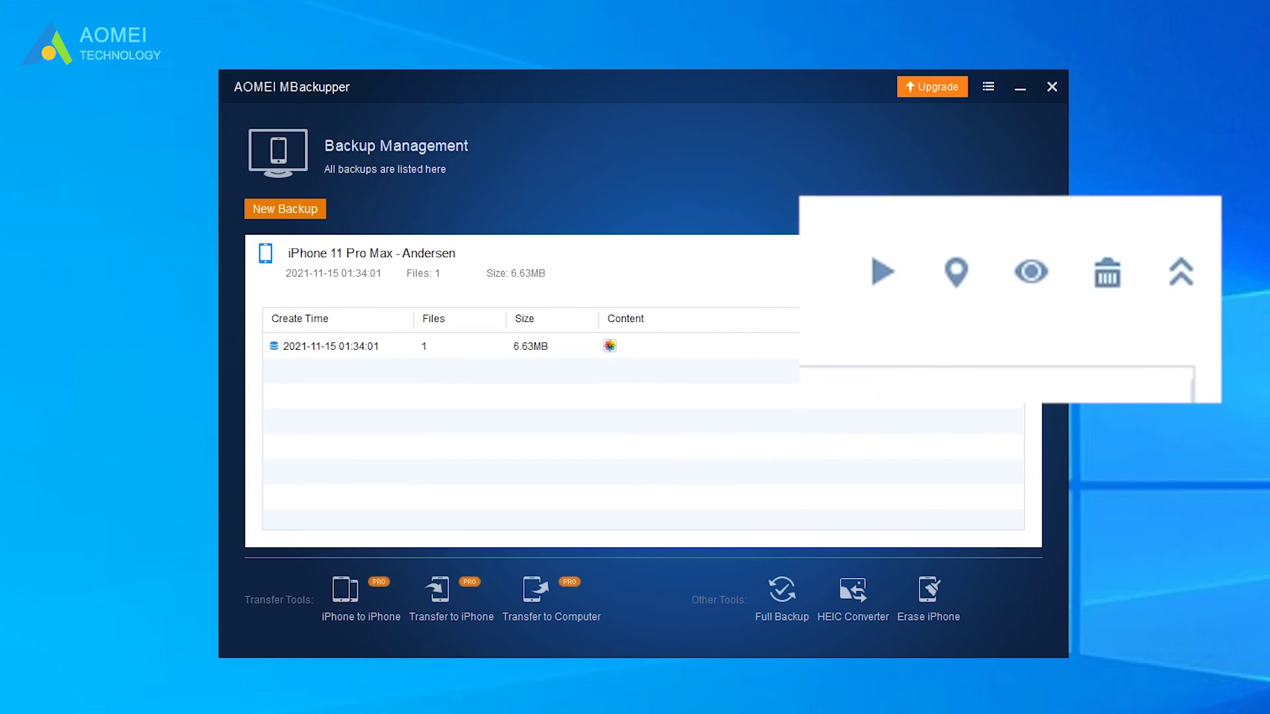
click(957, 271)
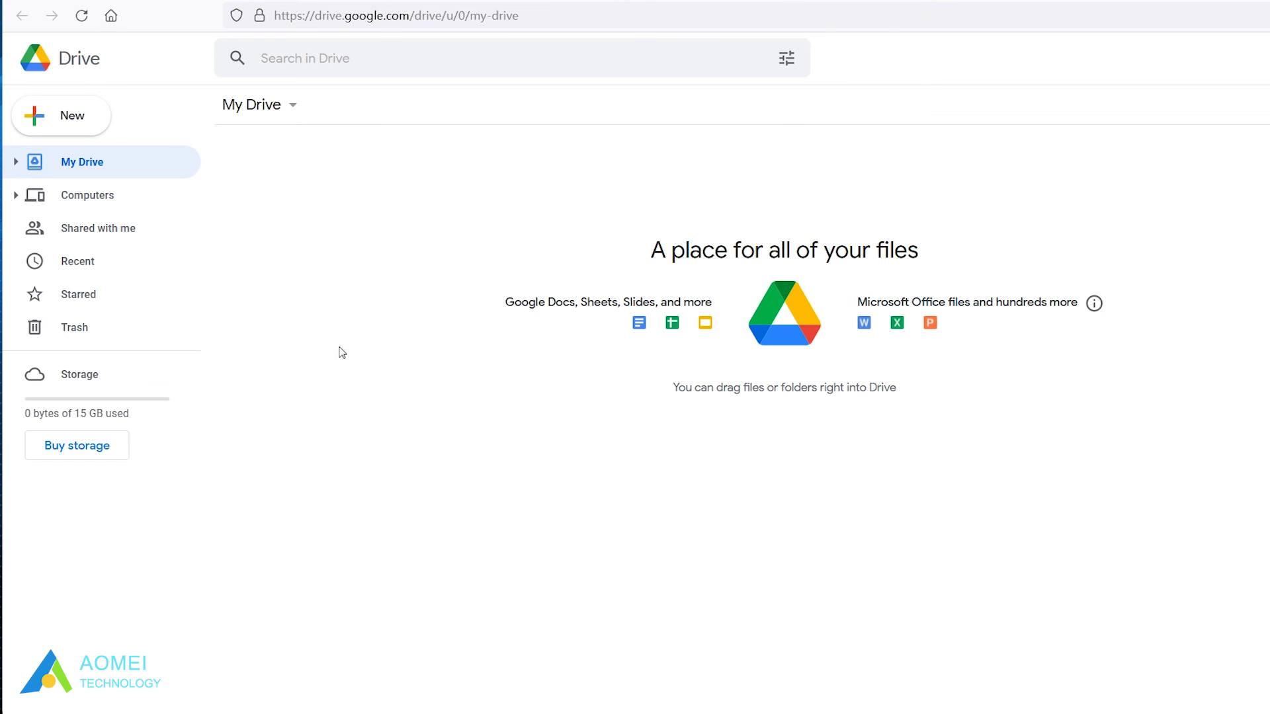
Open the New dropdown menu in Google Drive's My Drive.
click(68, 116)
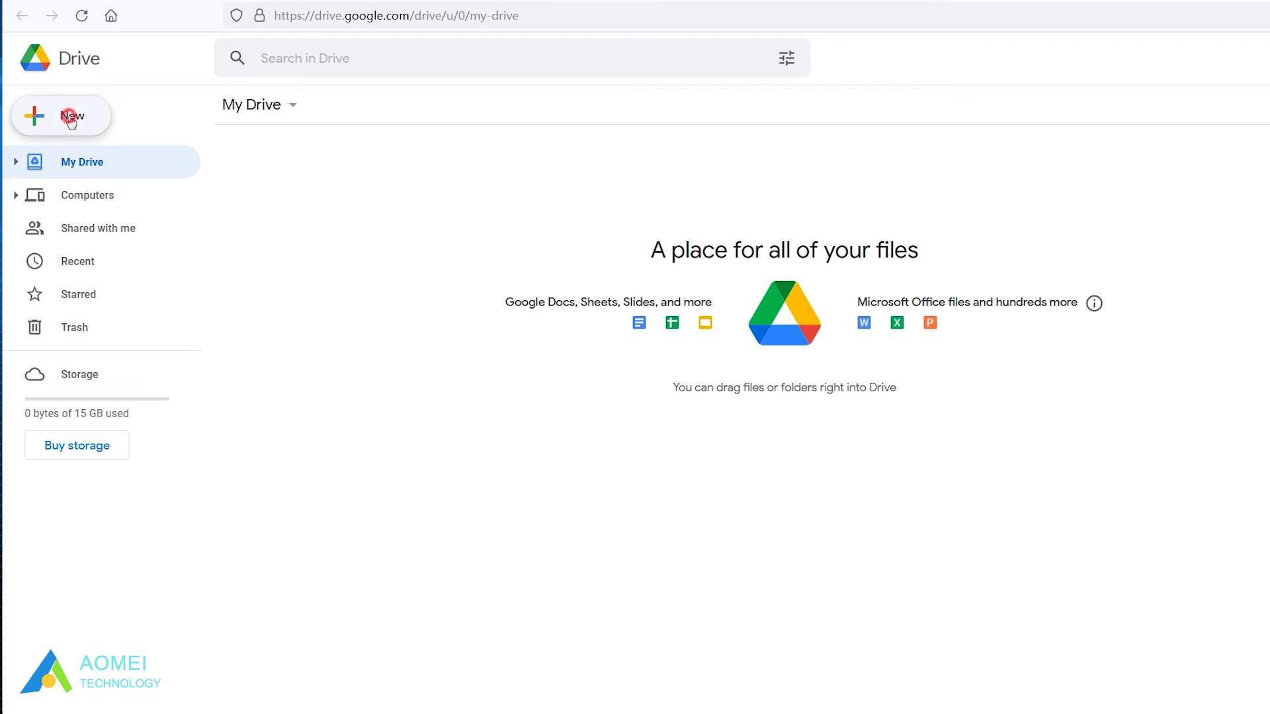